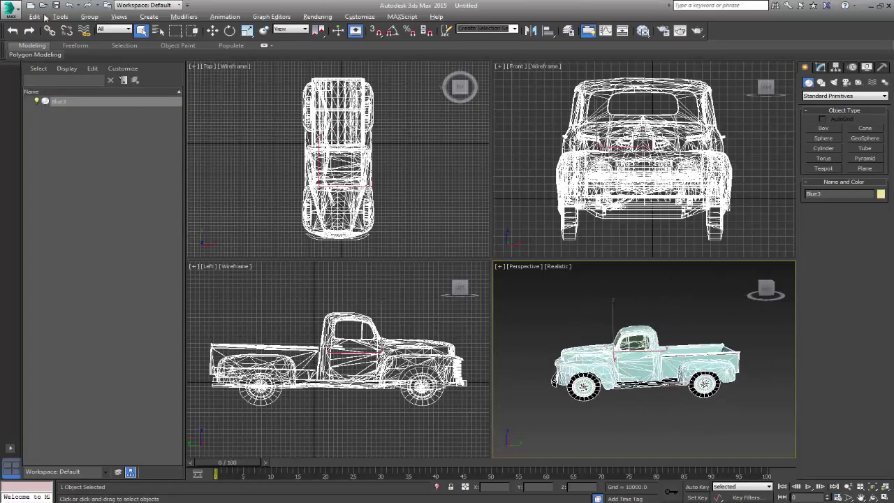
Export the truck model with gw::OBJ-Exporter as fordtruck in the export folder, replacing the existing file and skipping the missing map
left_click(12, 11)
mouse_move(49, 157)
left_click(152, 61)
left_click(251, 258)
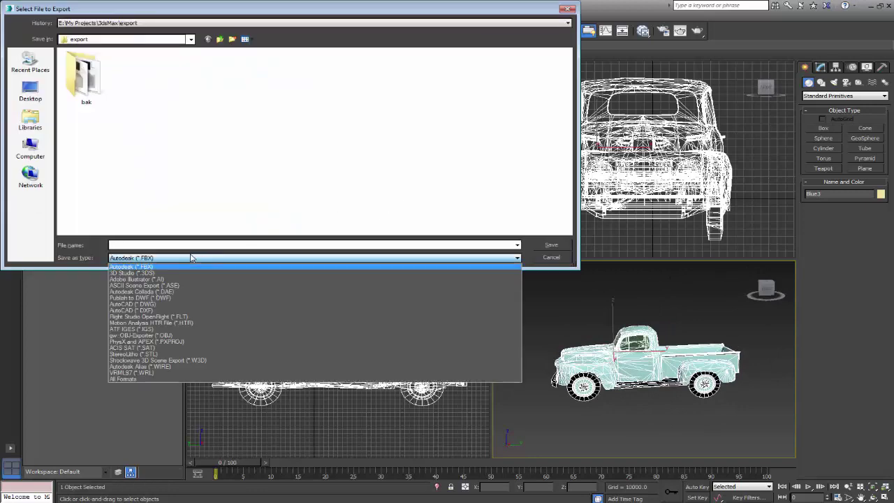
left_click(249, 335)
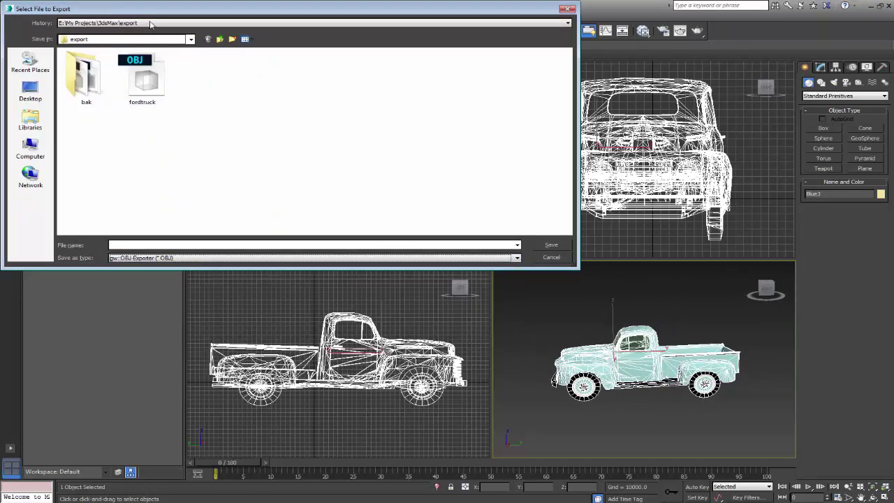
left_click(210, 141)
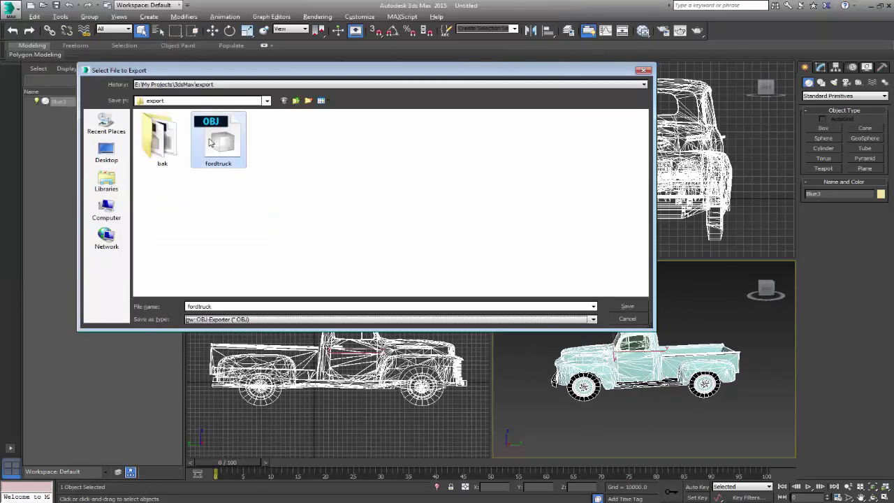
left_click(627, 308)
left_click(497, 297)
left_click(404, 336)
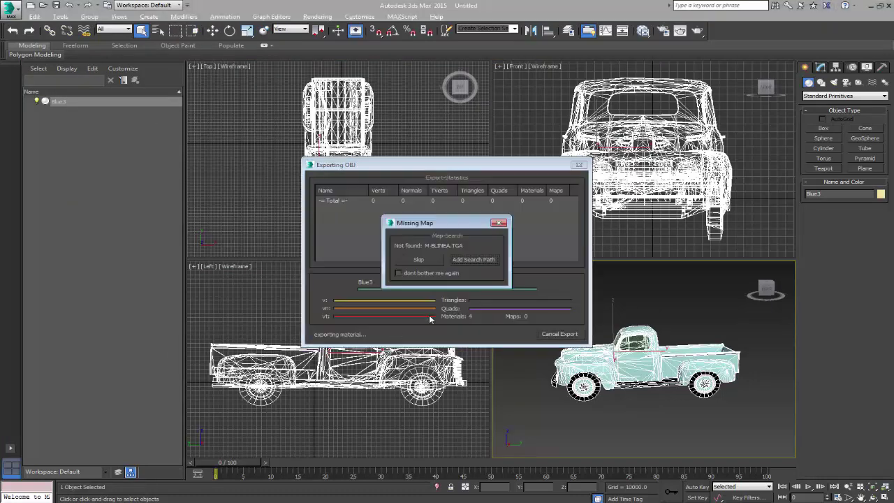
left_click(418, 260)
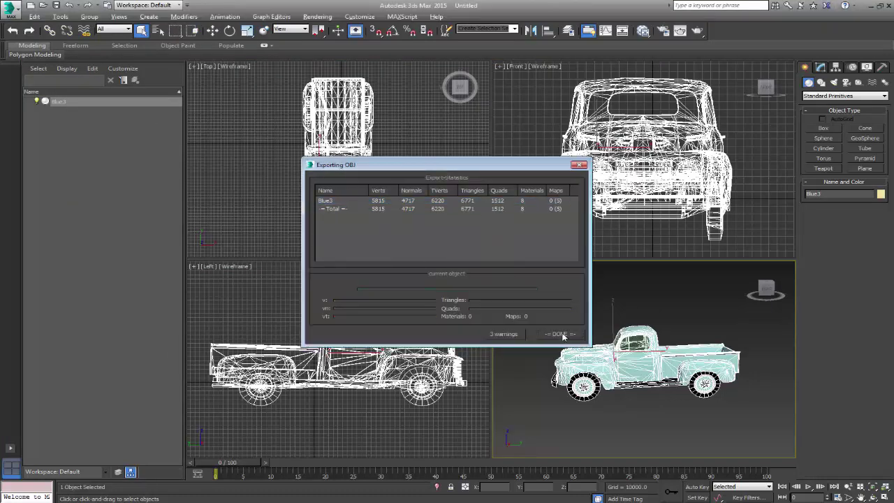
left_click(563, 334)
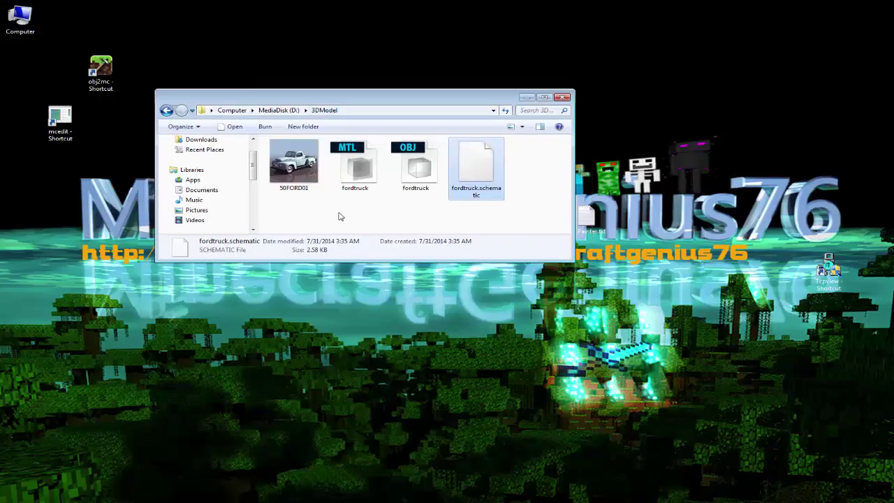
Launch obj2mc from the desktop and load fordtruck.obj from the D:\3DModel folder as the input model
left_click(391, 178)
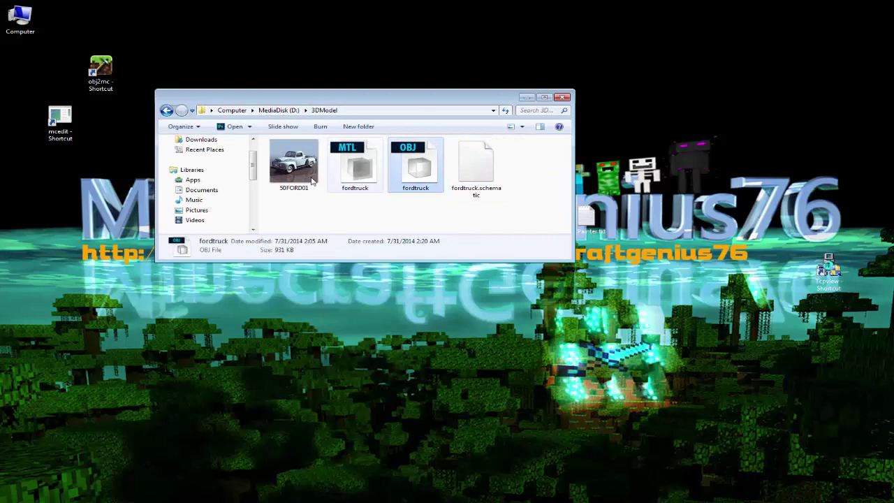
left_click_drag(342, 98, 354, 85)
left_click_drag(99, 73, 99, 123)
double_click(102, 112)
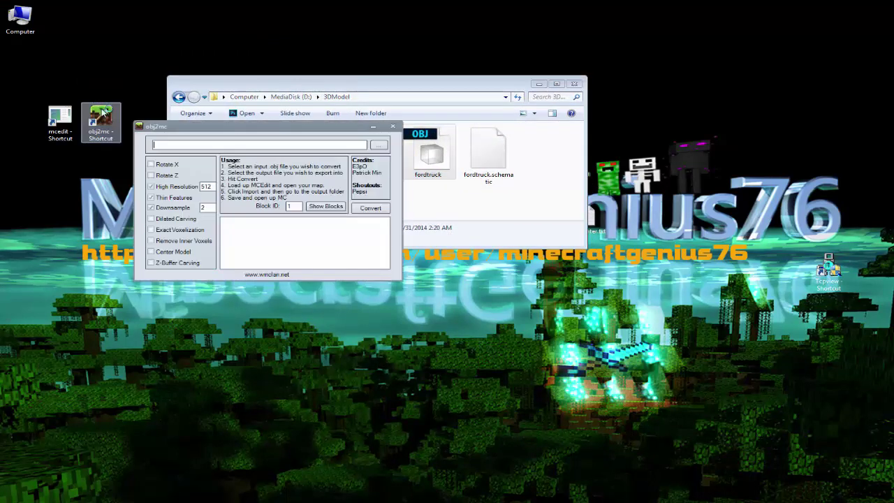
left_click(377, 146)
left_click(579, 361)
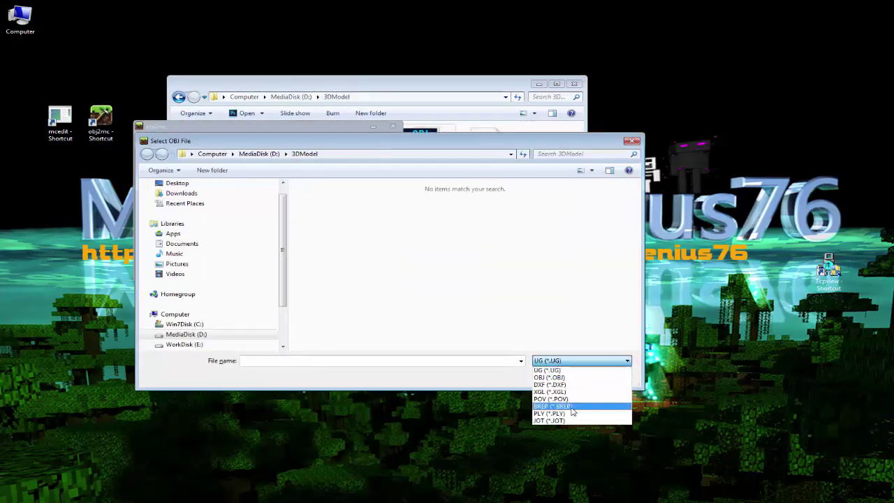
left_click(550, 377)
left_click(556, 376)
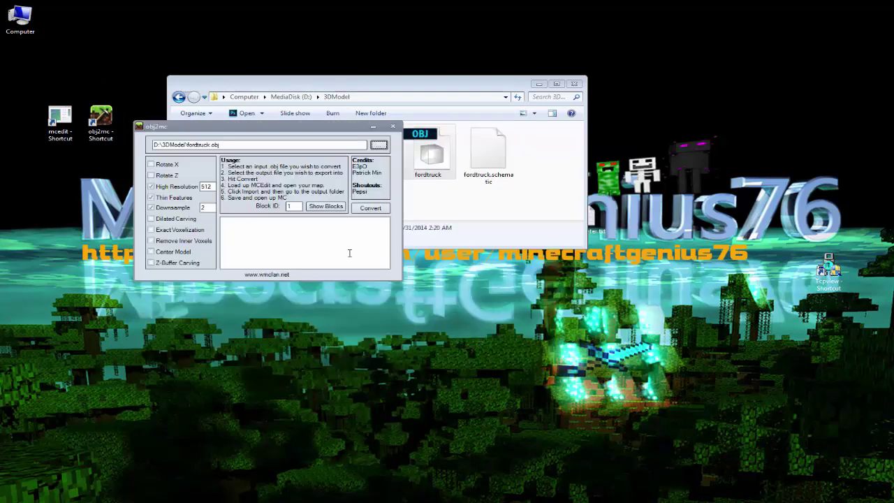
Convert the loaded model to a Minecraft schematic and check the new output file in the 3DModel folder
left_click(365, 209)
left_click(260, 279)
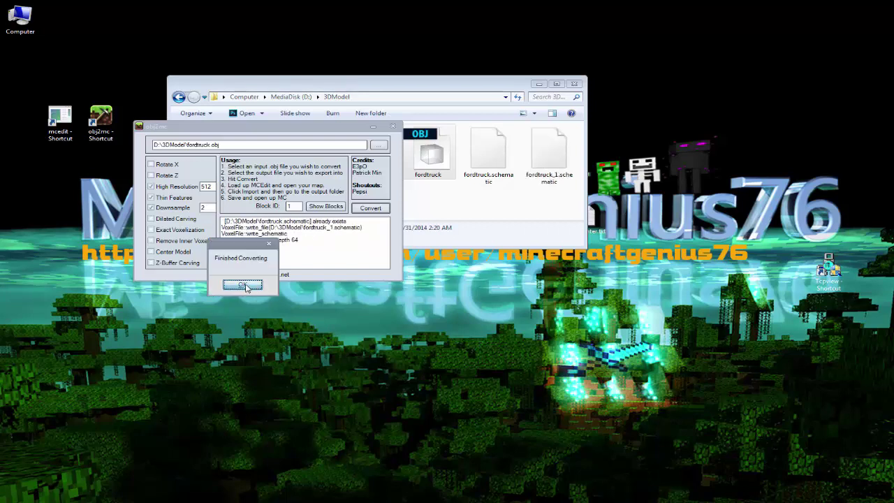
left_click(244, 285)
left_click(490, 162)
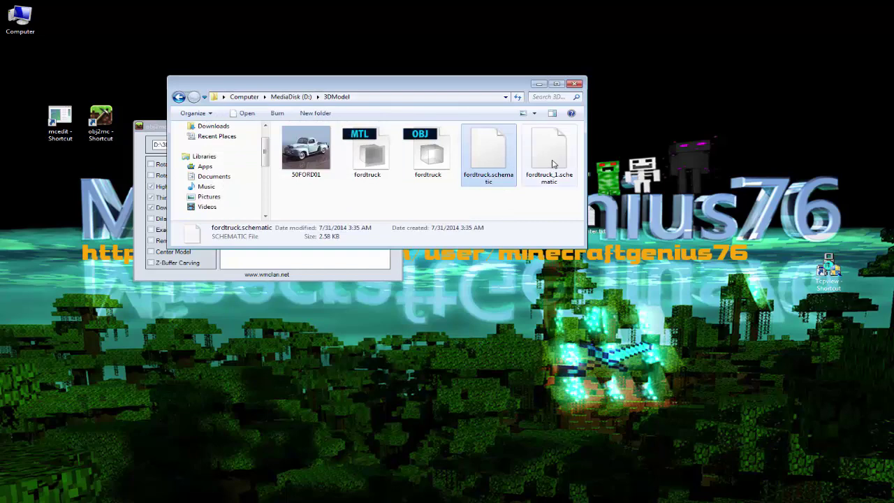
left_click(550, 165)
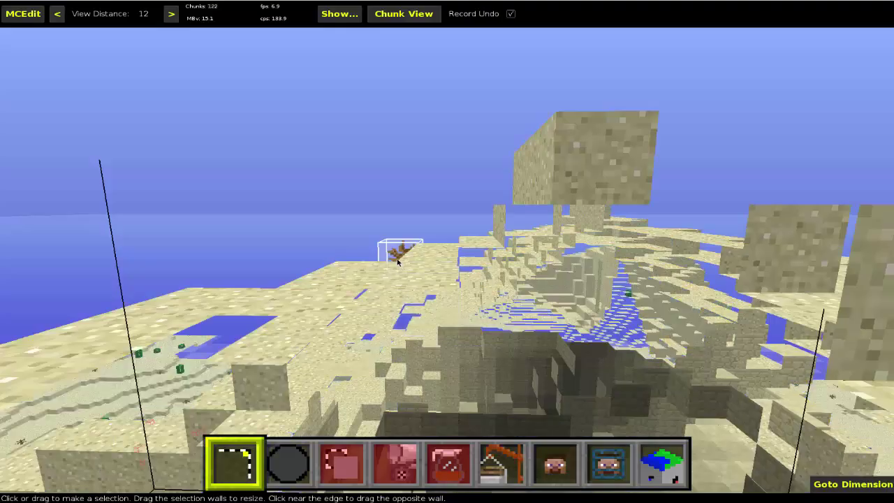
Switch to MCEdit, load the converted truck schematic for import and set it down over the open desert
key("7")
right_click(472, 257)
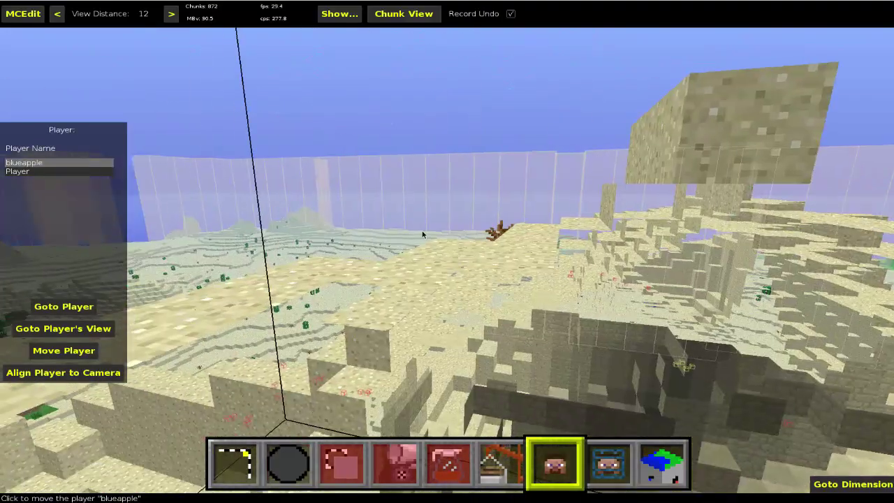
key("w")
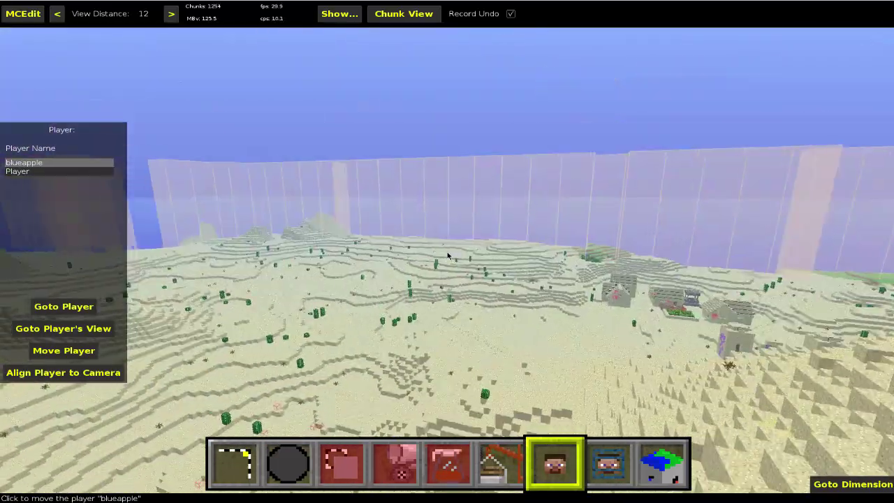
left_click(488, 461)
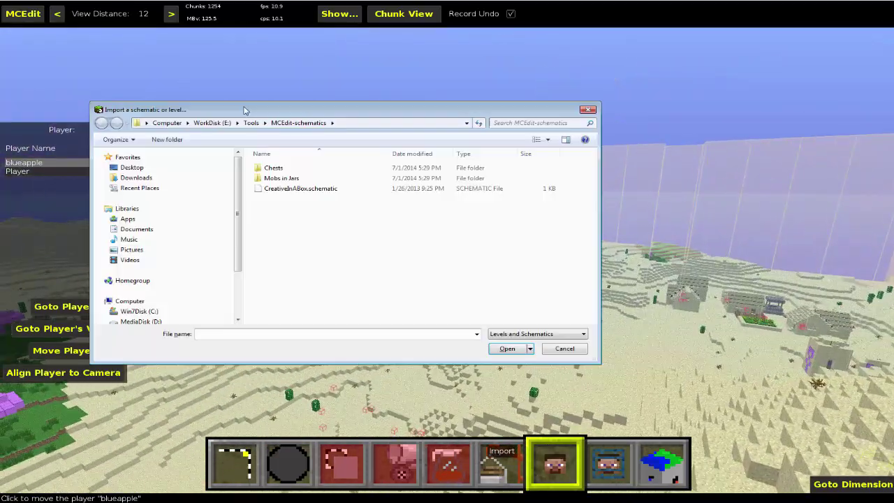
scroll(236, 282, "down", 2)
double_click(293, 188)
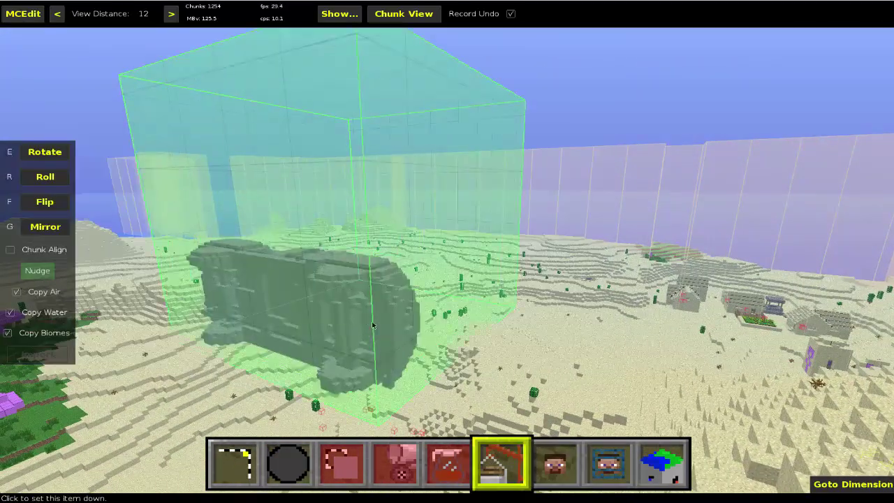
right_click(397, 339)
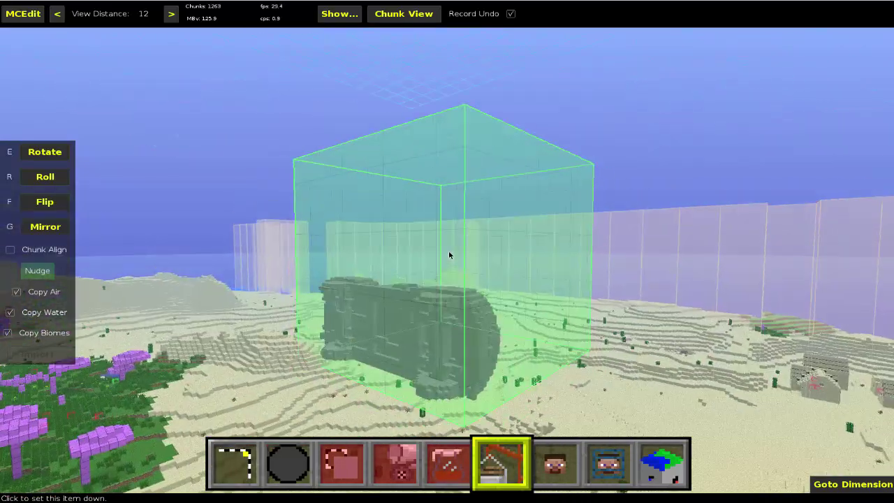
left_click(448, 250)
right_click(449, 250)
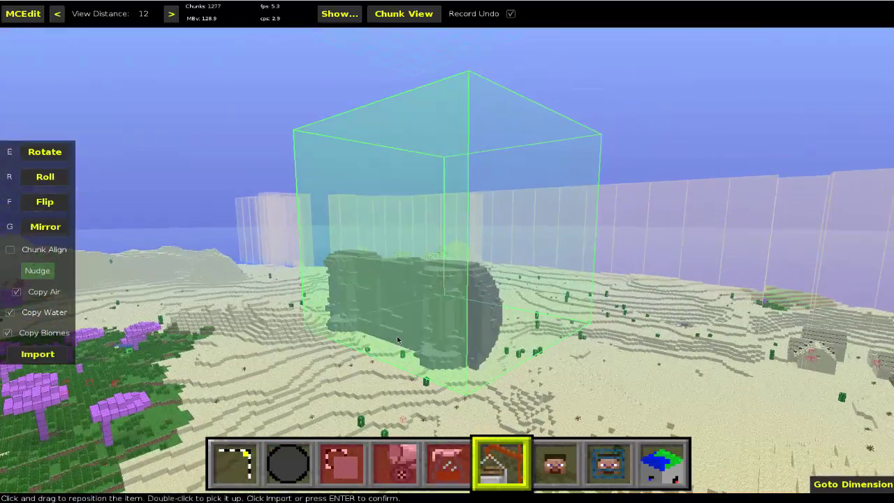
Try different rotate, flip and mirror orientations on the placed truck and import it into the world
left_click(49, 155)
left_click(48, 201)
left_click(48, 200)
left_click(50, 227)
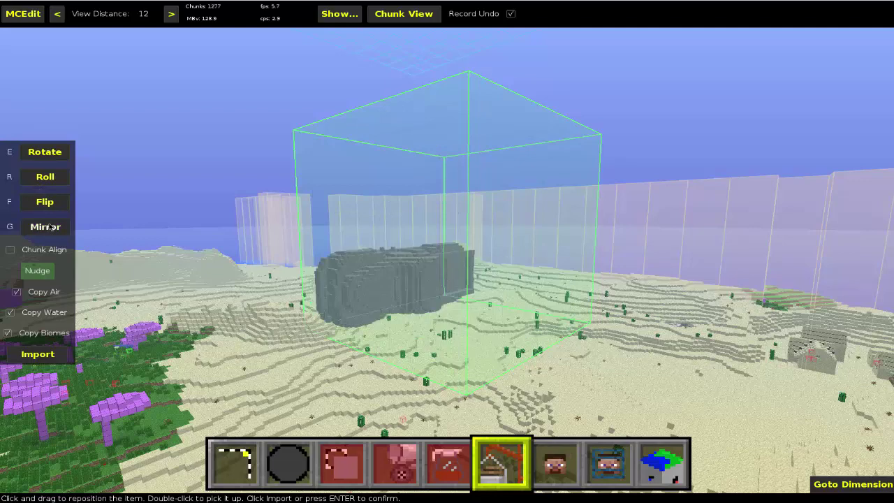
left_click(44, 155)
left_click(38, 354)
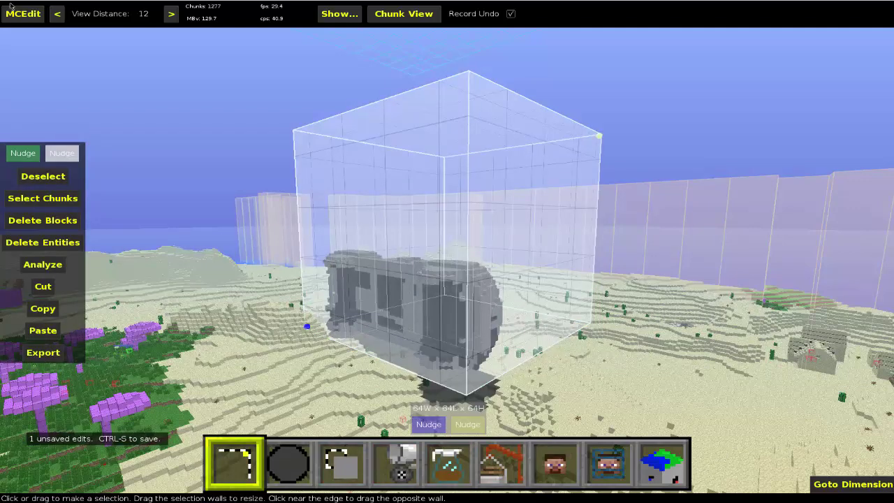
Save the edited world and switch to Minecraft to open it
key("Escape")
left_click(125, 124)
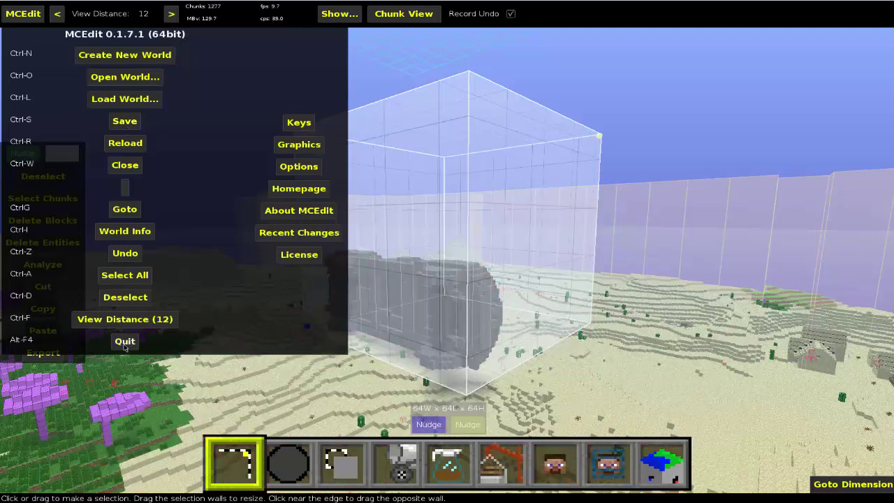
left_click(129, 211)
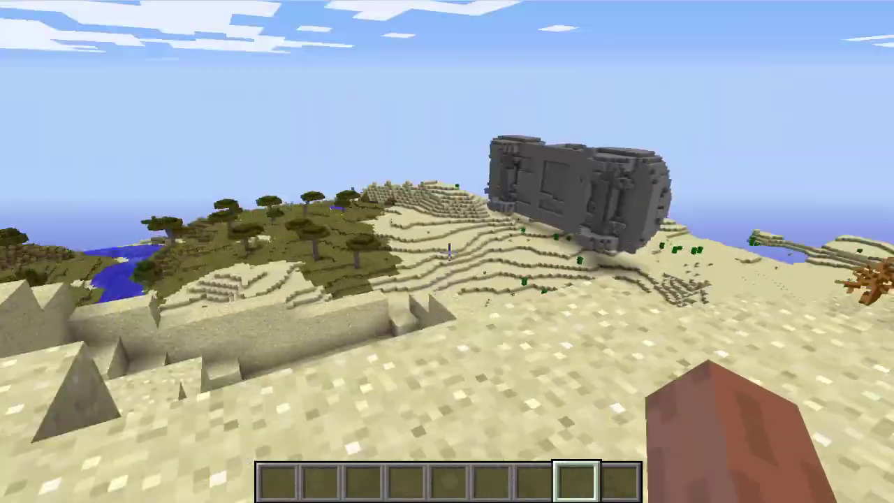
Fly around the imported truck in Minecraft and examine its front, sides and cargo bed
key("space")
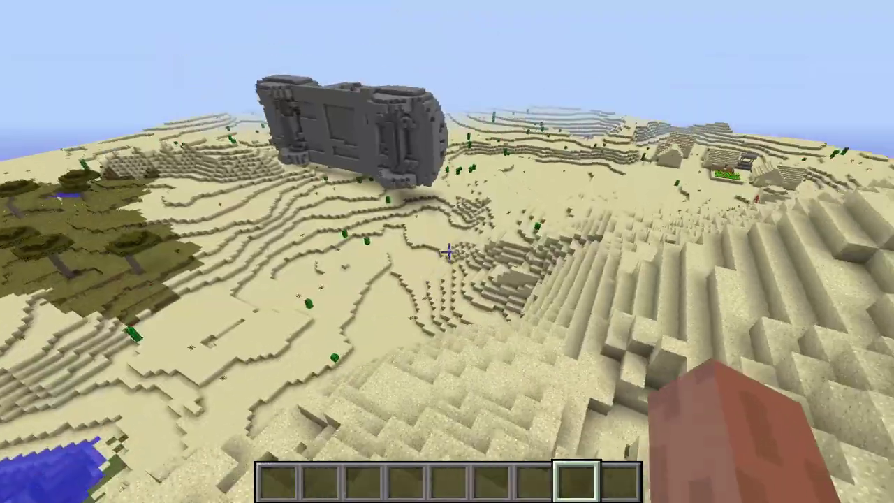
key("w")
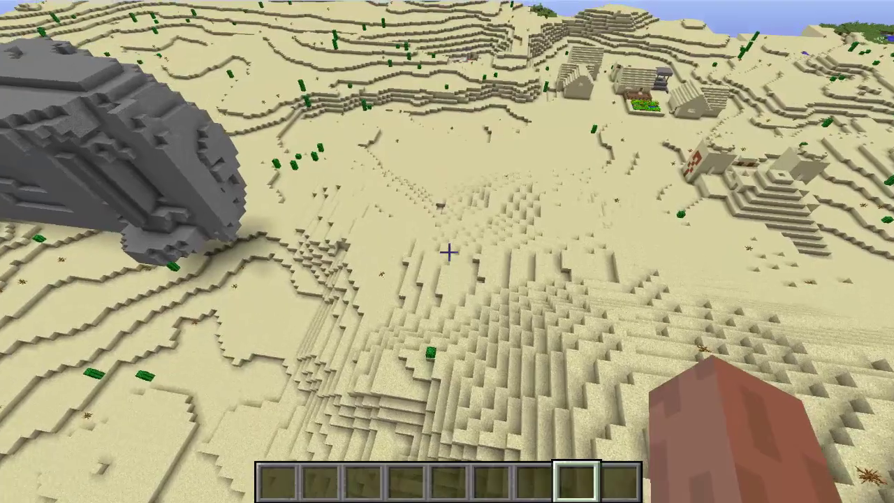
key("d")
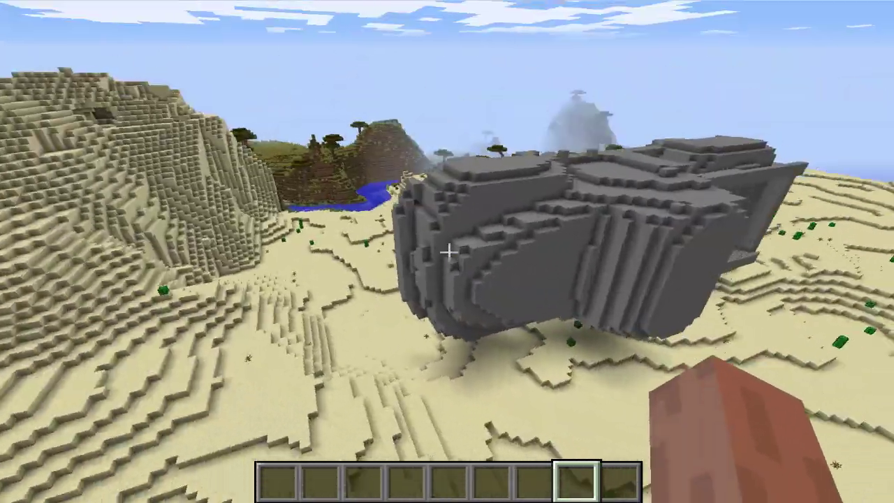
key("shift")
key("a")
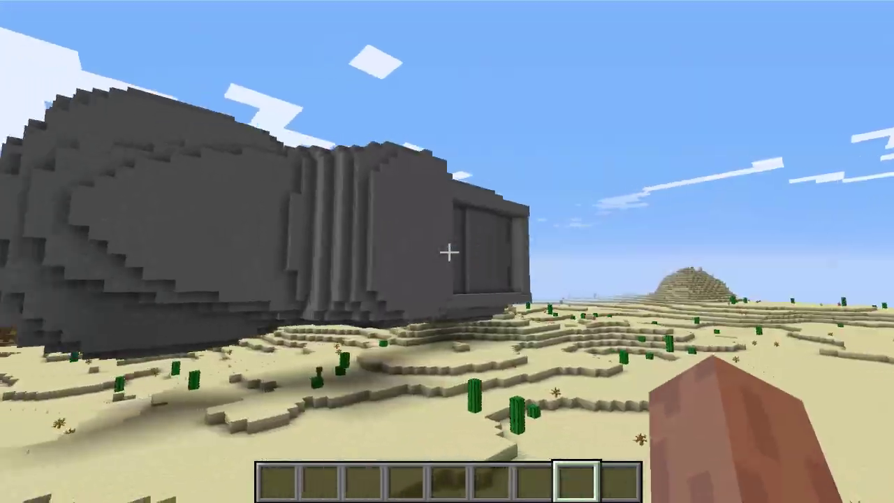
key("a")
key("d")
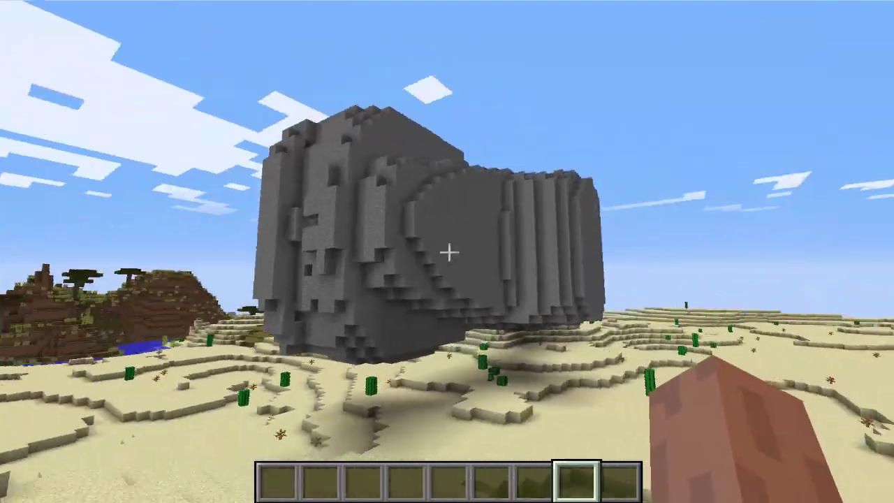
key("d")
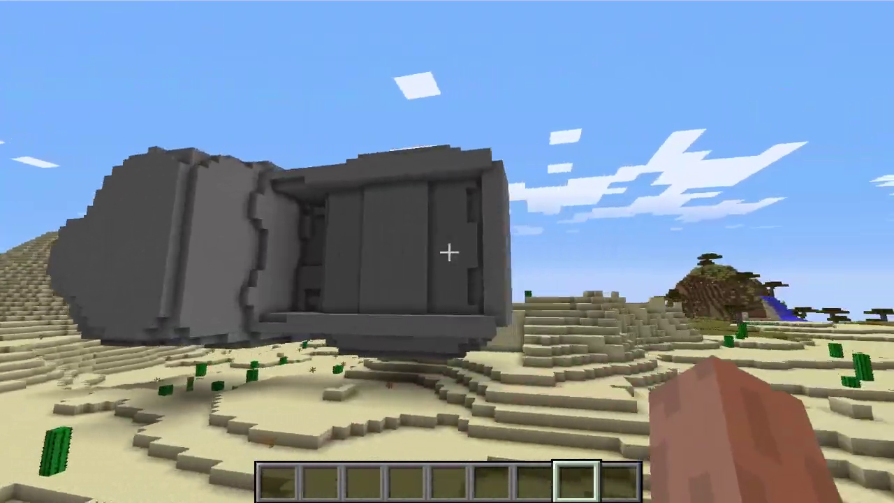
key("a")
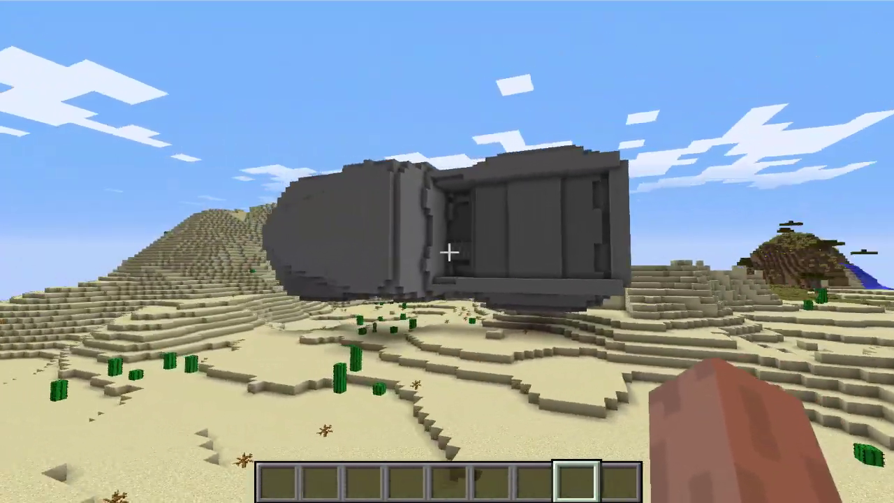
key("w")
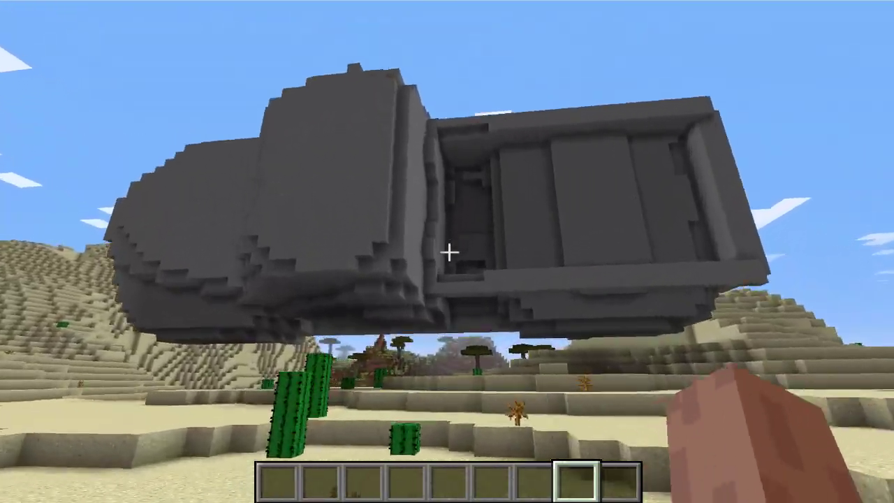
key("space")
key("w")
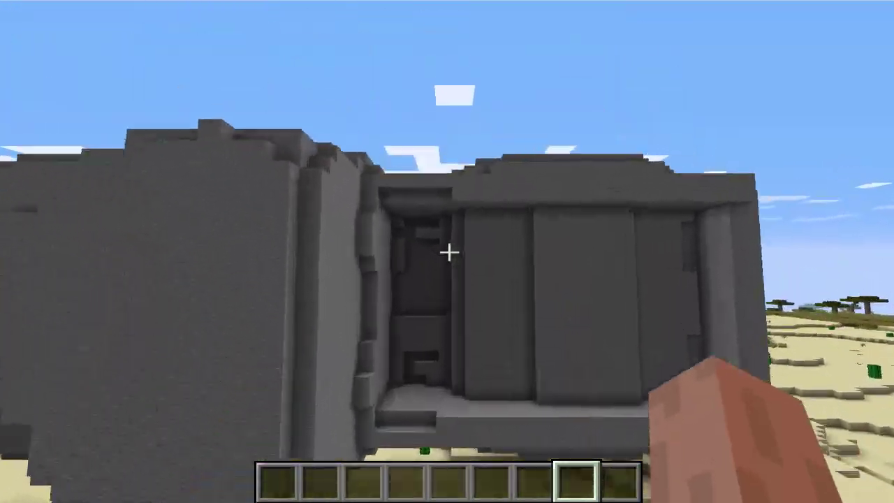
key("space")
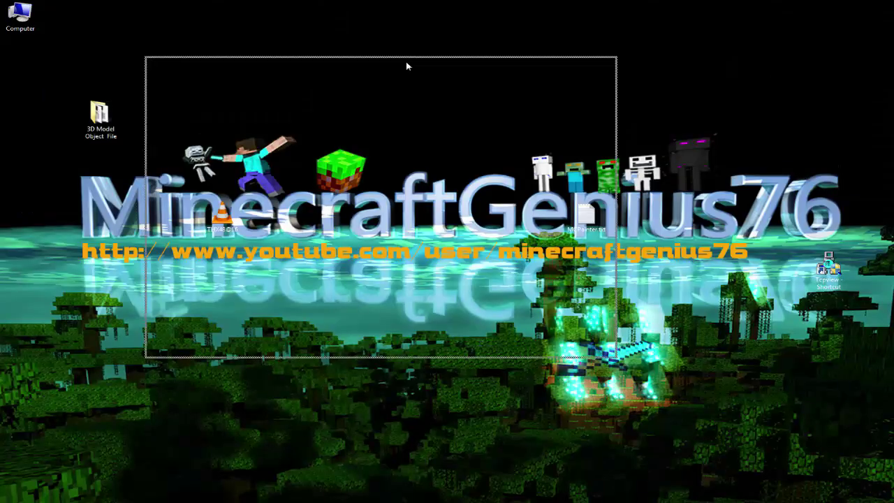
View the 50FORD01 reference picture of the truck and close it again
left_click(253, 96)
double_click(254, 96)
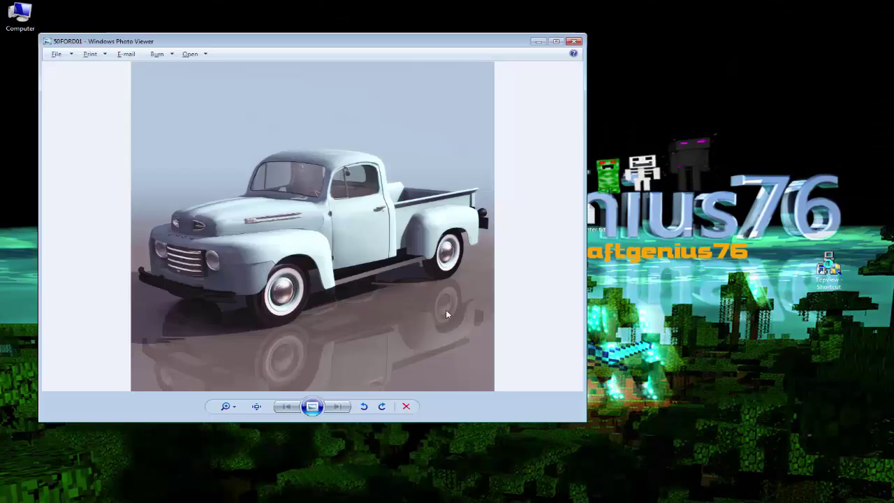
left_click(576, 41)
Switch to the browser with the BukkitDev page for the MOC3DImporter plugin
key("alt+Tab")
left_click_drag(562, 33, 455, 21)
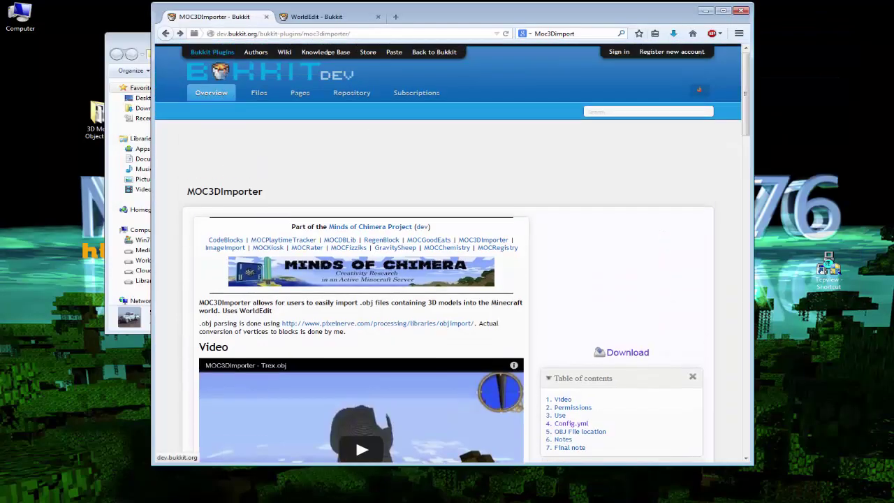
Open the BukkitDev download pages for the MOC3DImporter Beta 3.0 and WorldEdit 5.6.3 plugins
left_click(629, 355)
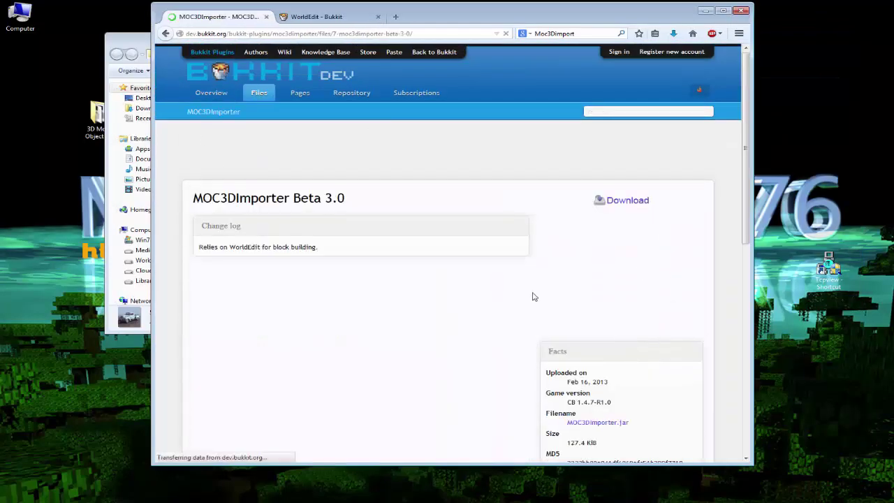
left_click(530, 241)
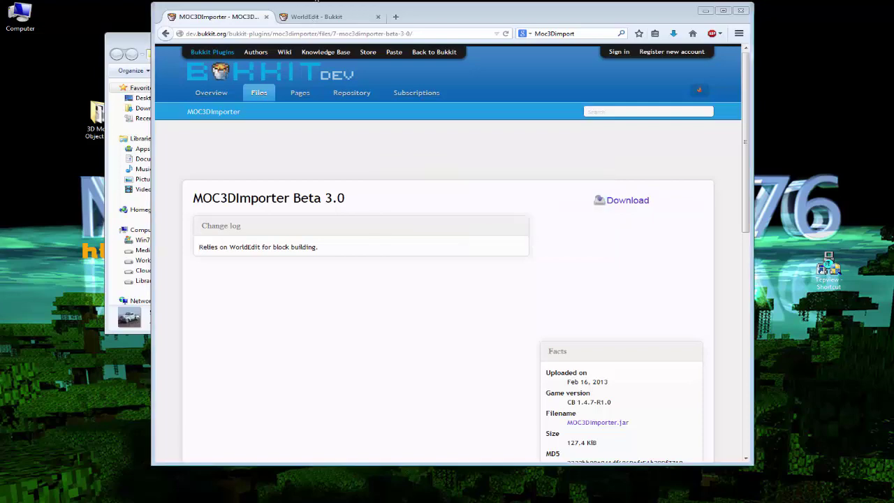
left_click(316, 16)
left_click(612, 353)
left_click(620, 203)
left_click(531, 305)
Move the browser window aside and open the plugins folder inside MC_Server-1.7.9-R0.2
left_click(219, 17)
left_click_drag(661, 18, 767, 46)
key("alt+Tab")
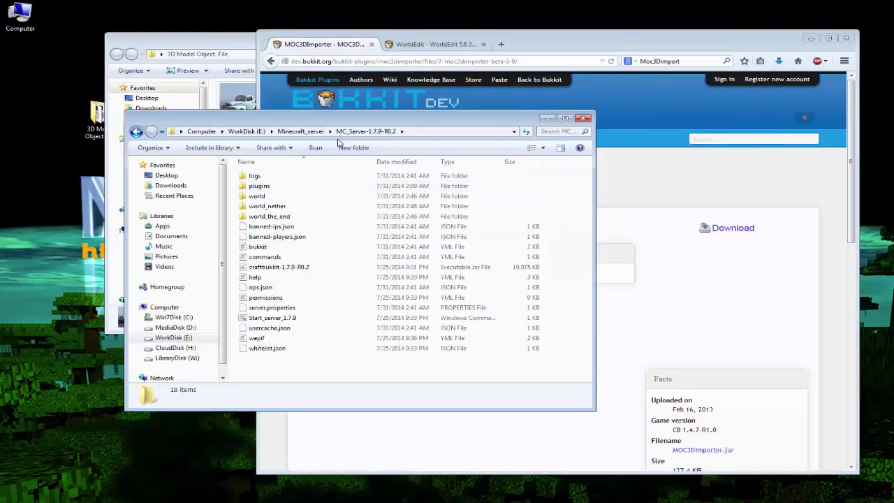
double_click(271, 185)
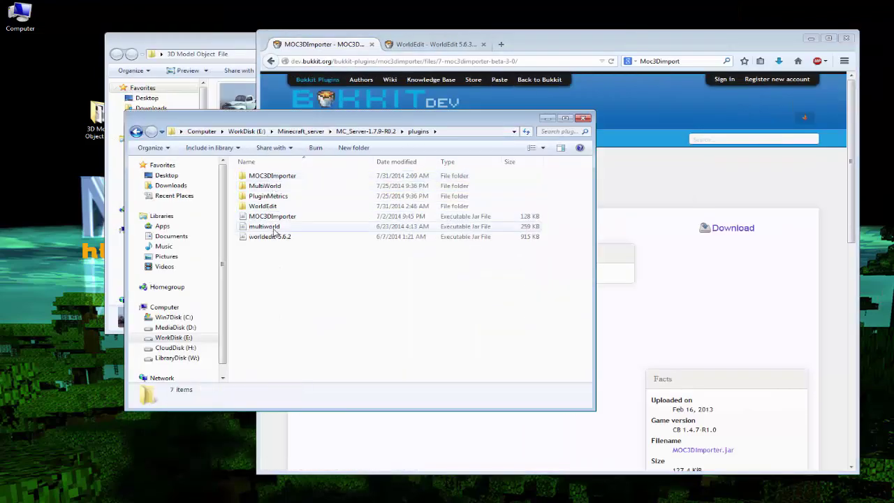
left_click(300, 131)
double_click(285, 227)
left_click_drag(372, 119, 329, 138)
double_click(238, 204)
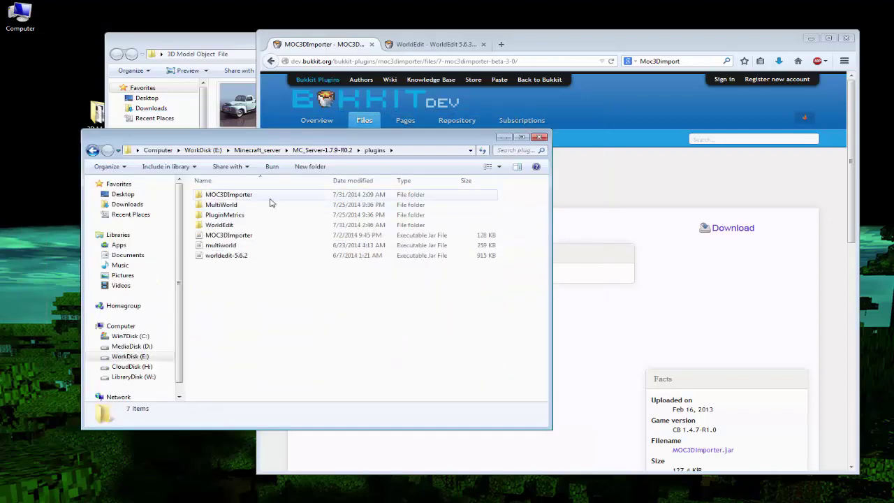
Start the Minecraft server with Start_server_1.7.9 and arrange the console and folder windows
left_click(321, 151)
double_click(229, 336)
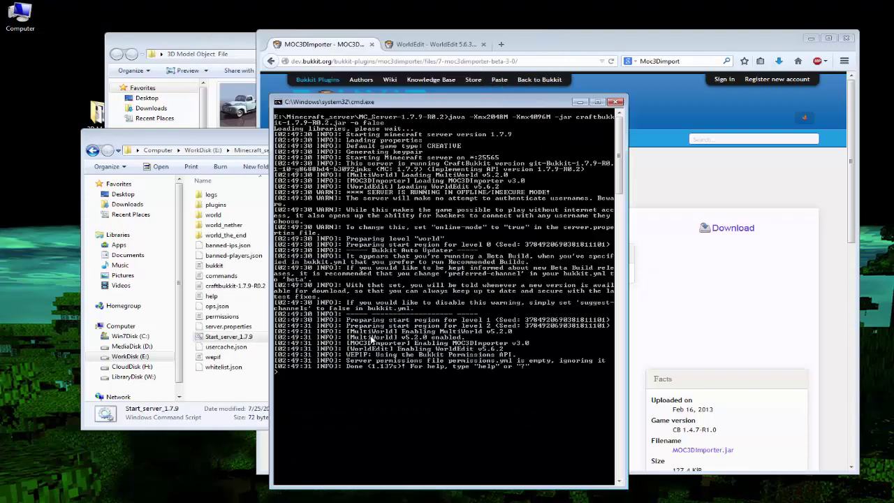
left_click_drag(469, 101, 378, 102)
left_click_drag(167, 135, 167, 148)
Open the data folder of the MOC3DImporter plugin within the server's plugins folder
double_click(216, 218)
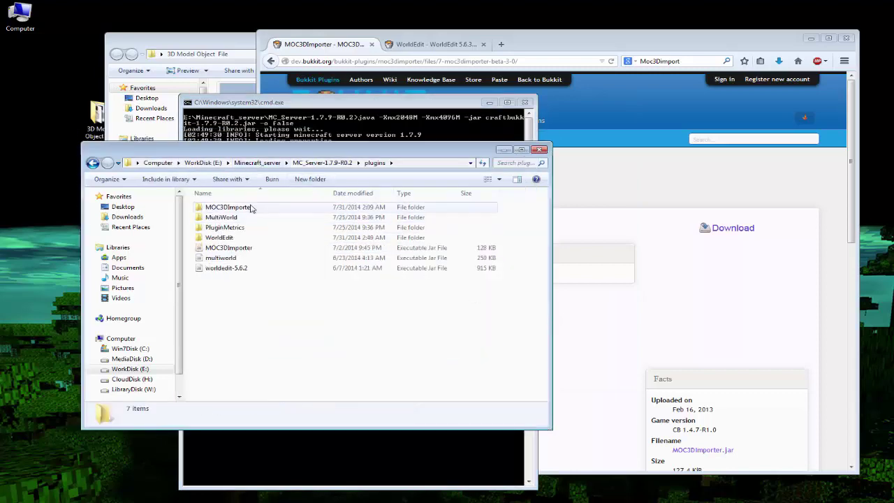
left_click(250, 207)
double_click(231, 207)
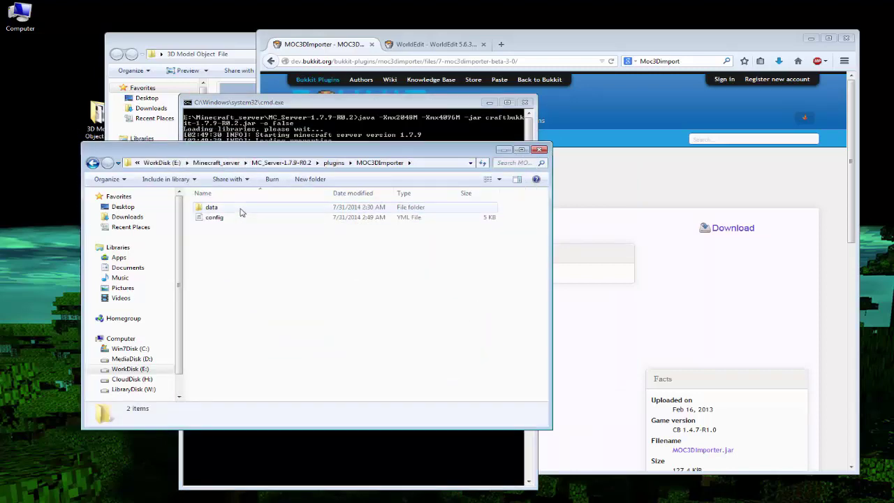
left_click(241, 209)
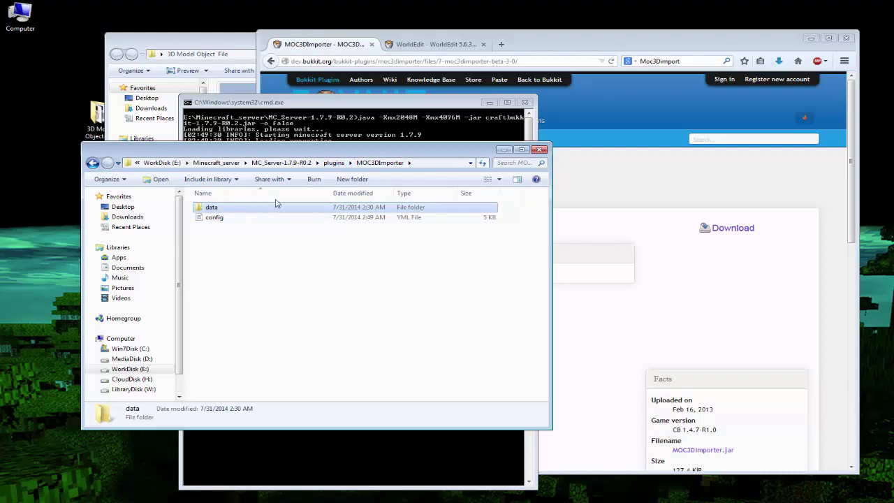
double_click(219, 210)
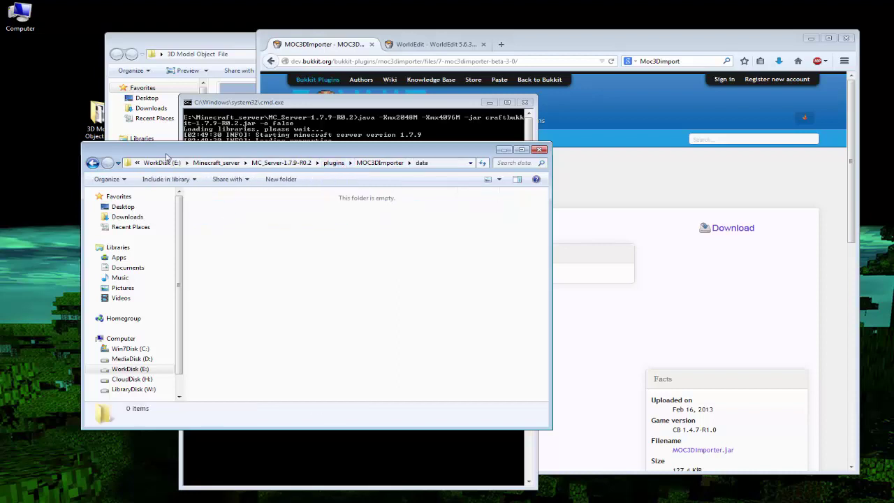
Copy 50FORD01 and the fordtruck MTL and OBJ files from the 3D Model Object_File folder into the plugin's data folder
double_click(98, 117)
left_click_drag(399, 161, 243, 101)
left_click_drag(246, 108, 277, 280)
left_click_drag(363, 112, 240, 101)
right_click_drag(245, 108, 289, 379)
left_click(323, 395)
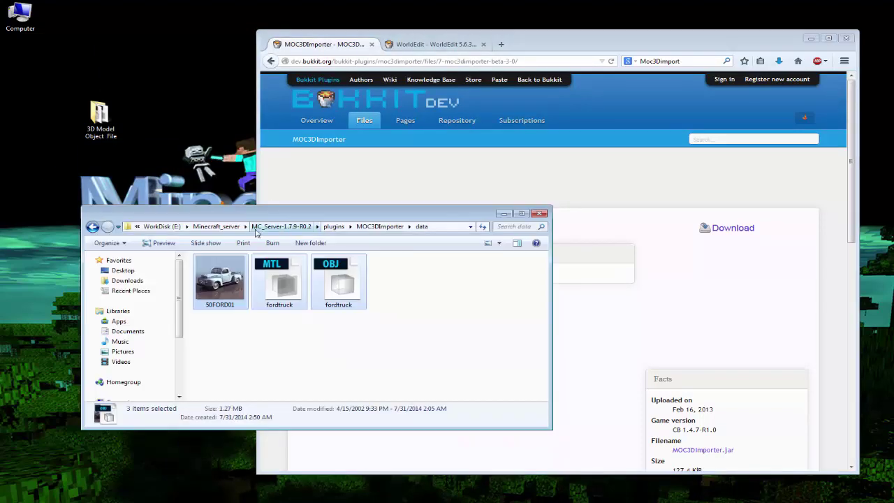
Return to the MC_Server-1.7.9-R0.2 folder and launch the server again with Start_server_1.7.9
left_click(279, 226)
scroll(315, 328, "down", 2)
left_click(229, 364)
key("Return")
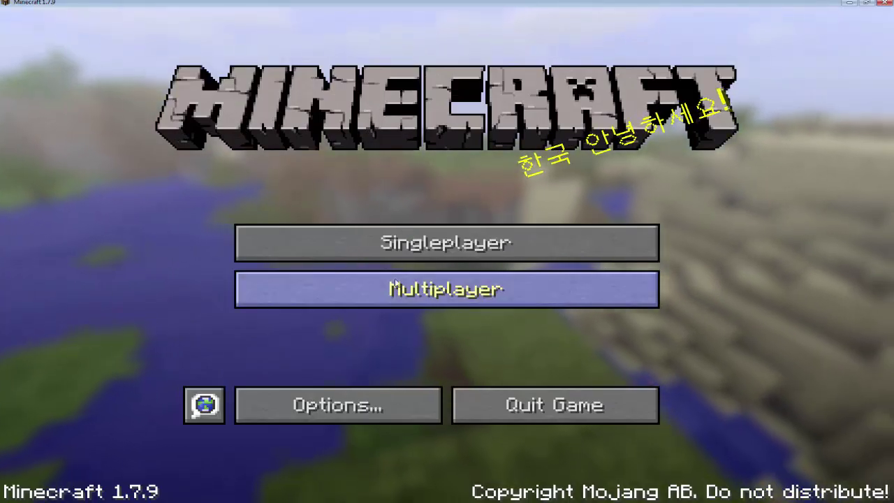
Join the multiplayer server in Minecraft and set the world time to 0
left_click(417, 289)
double_click(310, 311)
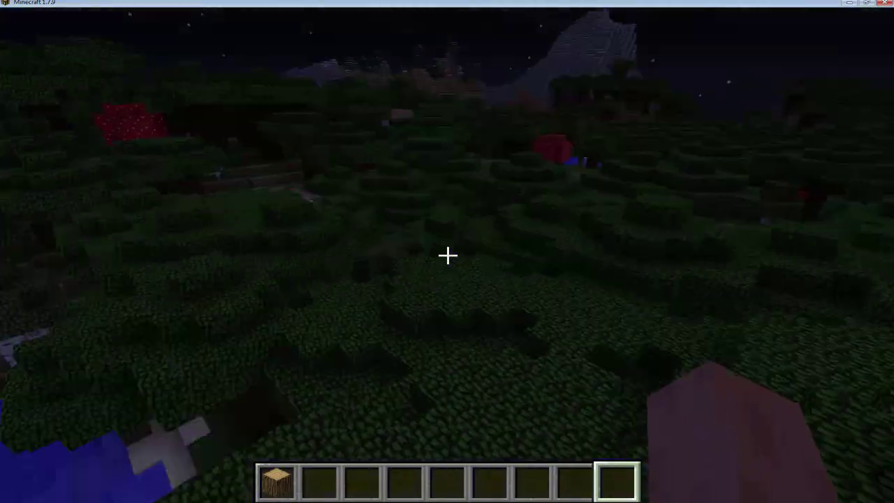
key("w")
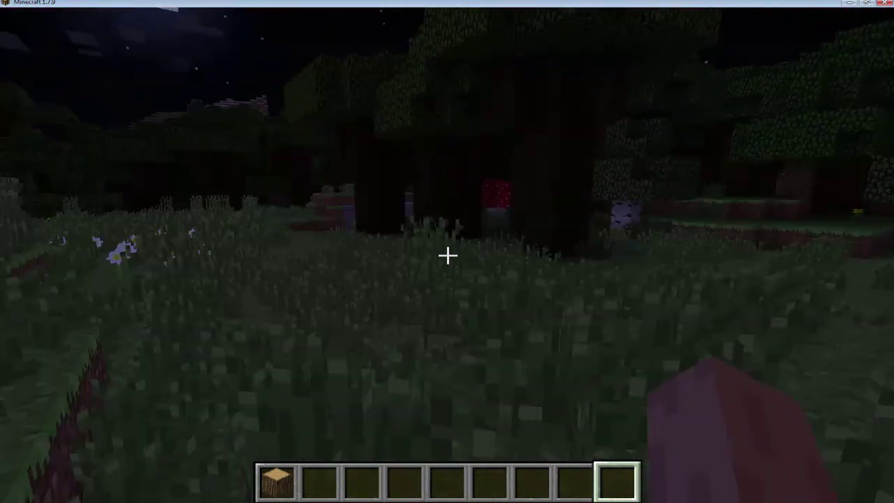
type("/time set 0")
key("Return")
Import fordtruck.obj into the world with the MOC3DImporter command /3di and the value 10
type("/3di fordtruck -t 10")
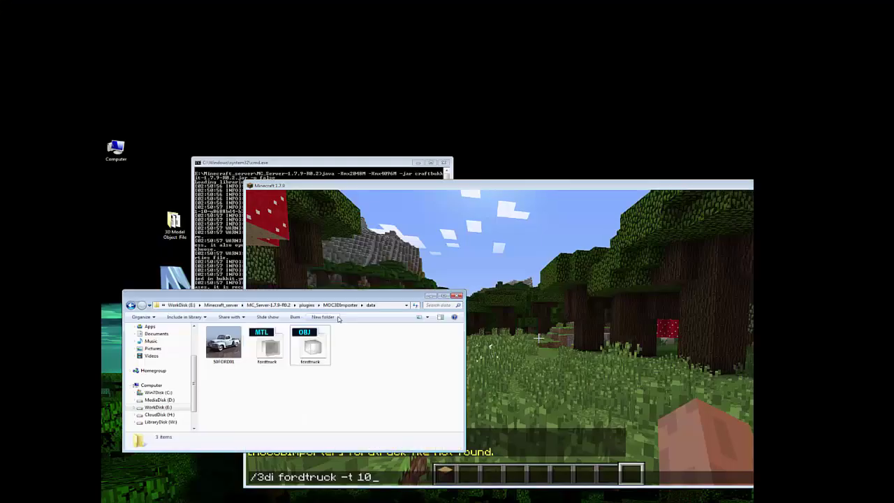
left_click(275, 407)
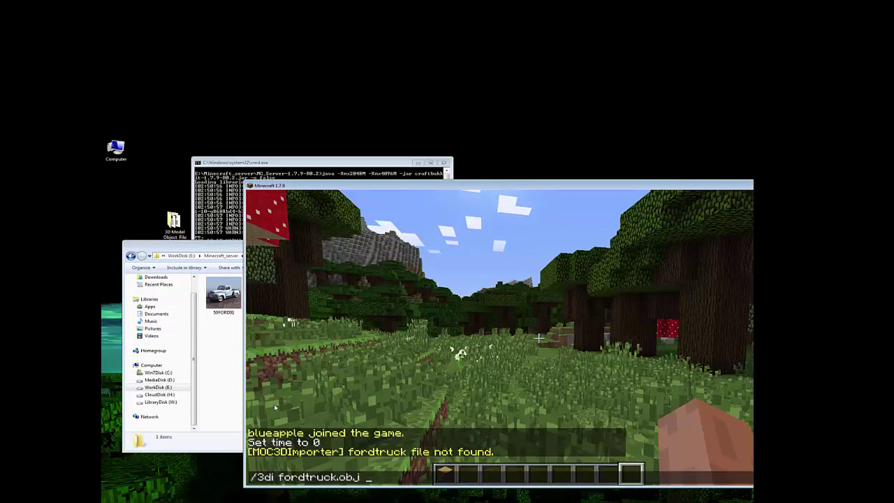
type("10")
key("Return")
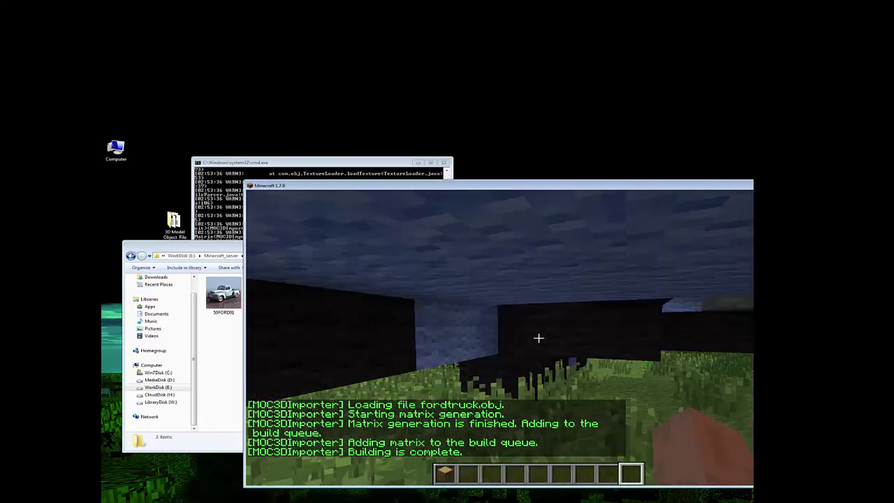
Get out from under the imported truck and fly around it to examine its side, wheels and cab
key("w")
left_click(538, 338)
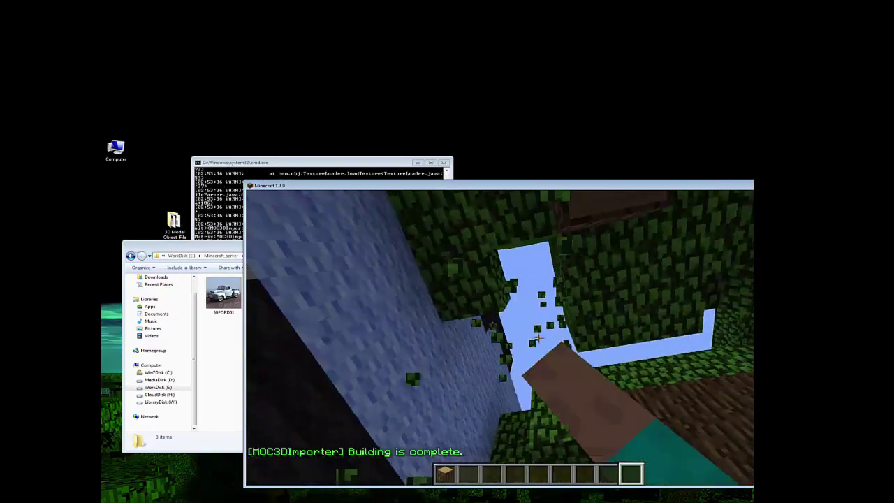
left_click(538, 338)
key("space")
key("w")
key("w")
key("shift")
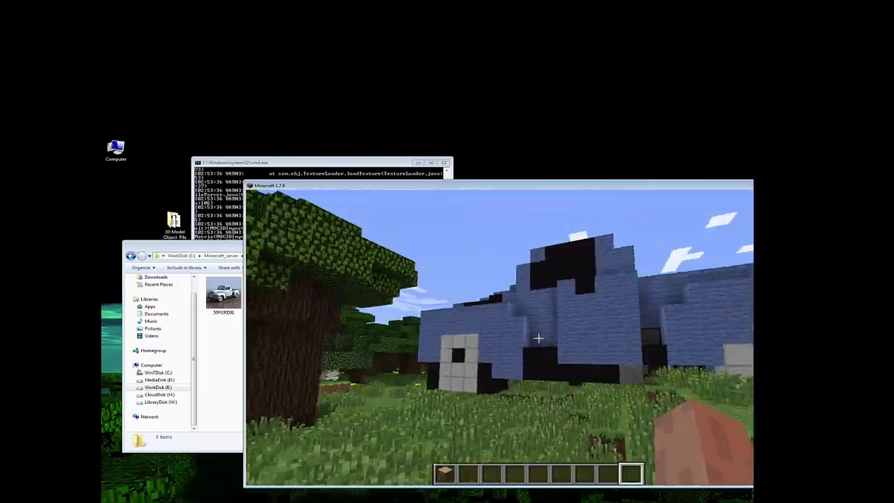
key("space")
key("w")
key("shift")
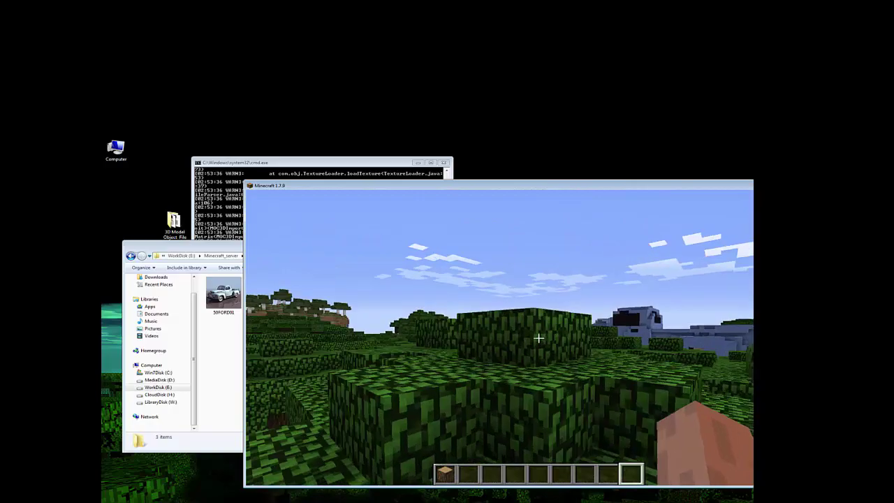
Fly up to the much larger imported truck and examine its bodywork, fender and wheel
key("space")
key("w")
key("space")
key("w")
key("space")
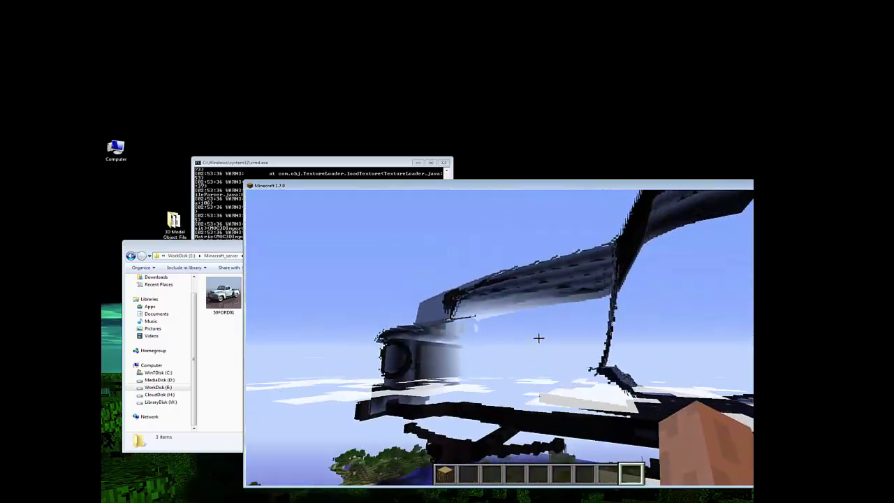
key("s")
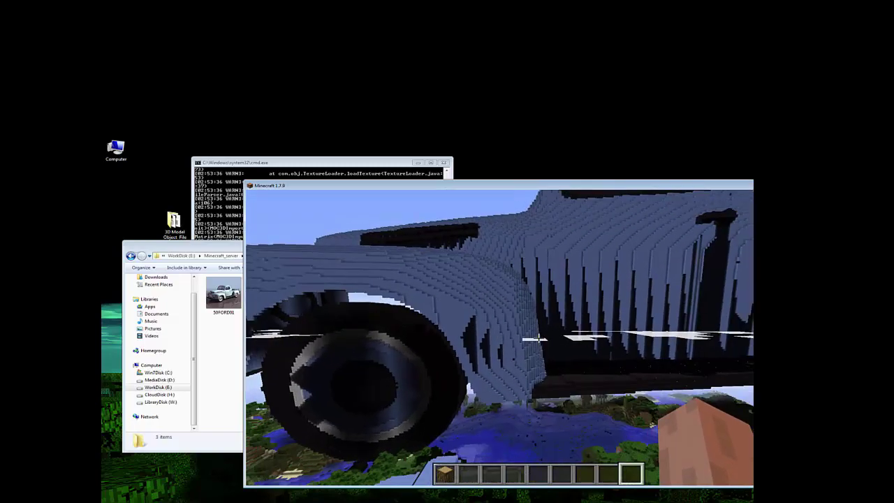